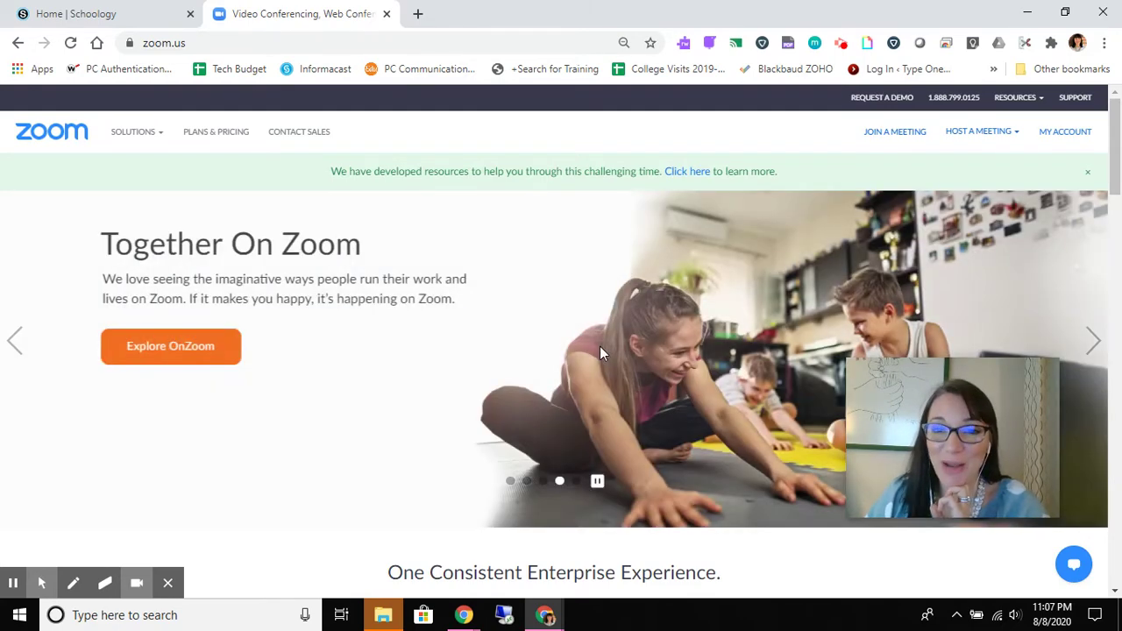
# - Go from My Account to the Meetings list, checking the Virtual Office Hours template on the way
pyautogui.click(1067, 136)
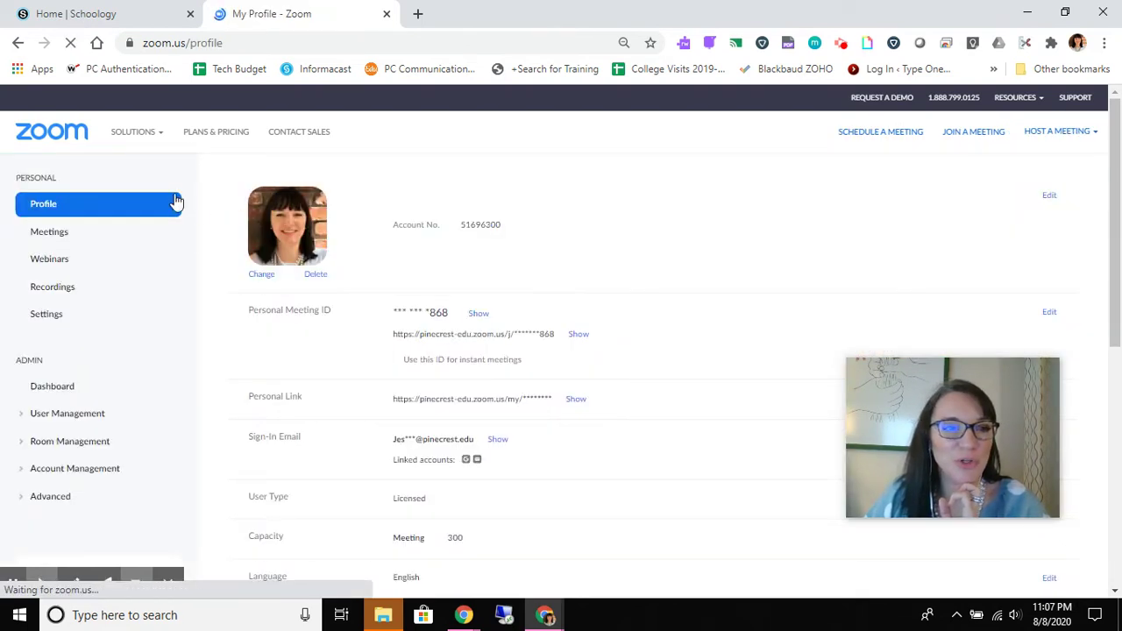
pyautogui.click(49, 233)
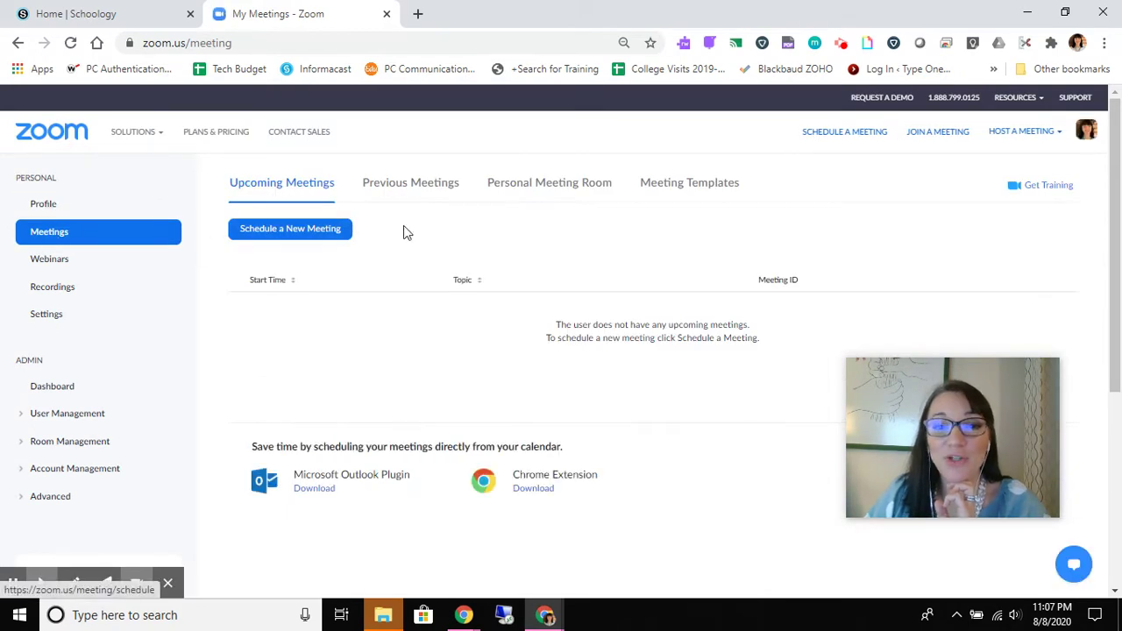
pyautogui.click(724, 188)
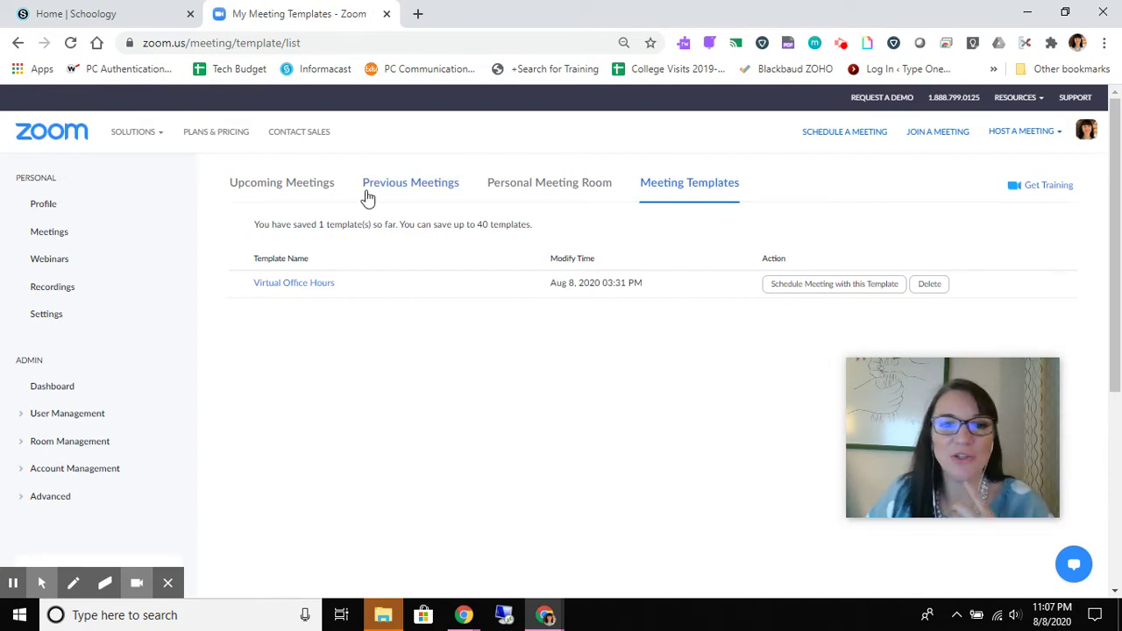
pyautogui.click(47, 233)
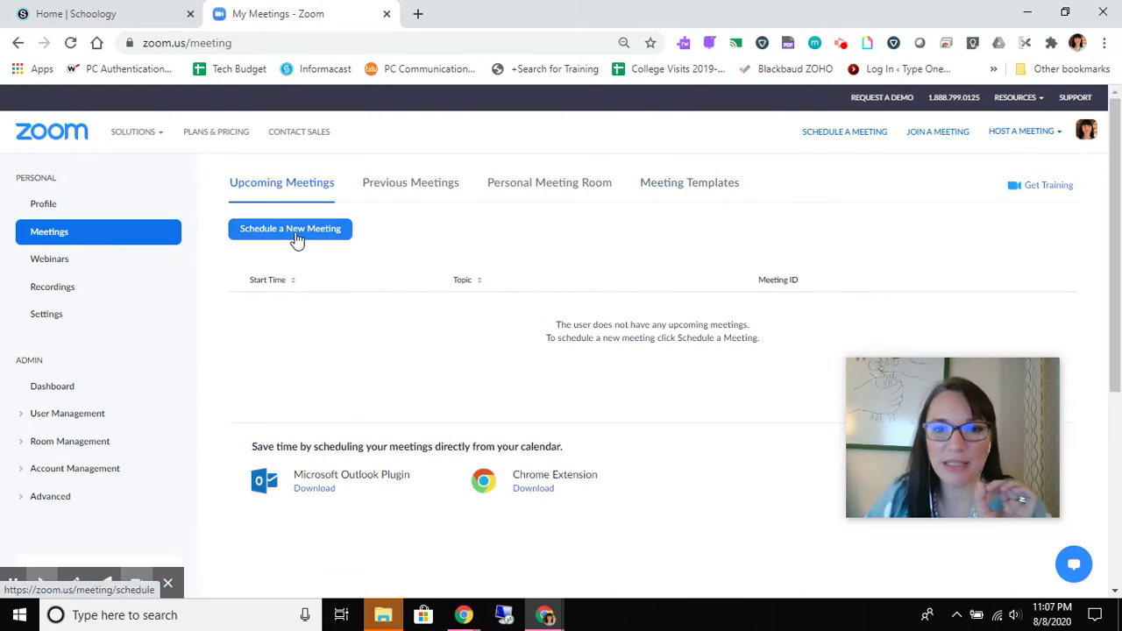
# - Start scheduling a new meeting with the topic 'Class Meeting'
pyautogui.click(295, 235)
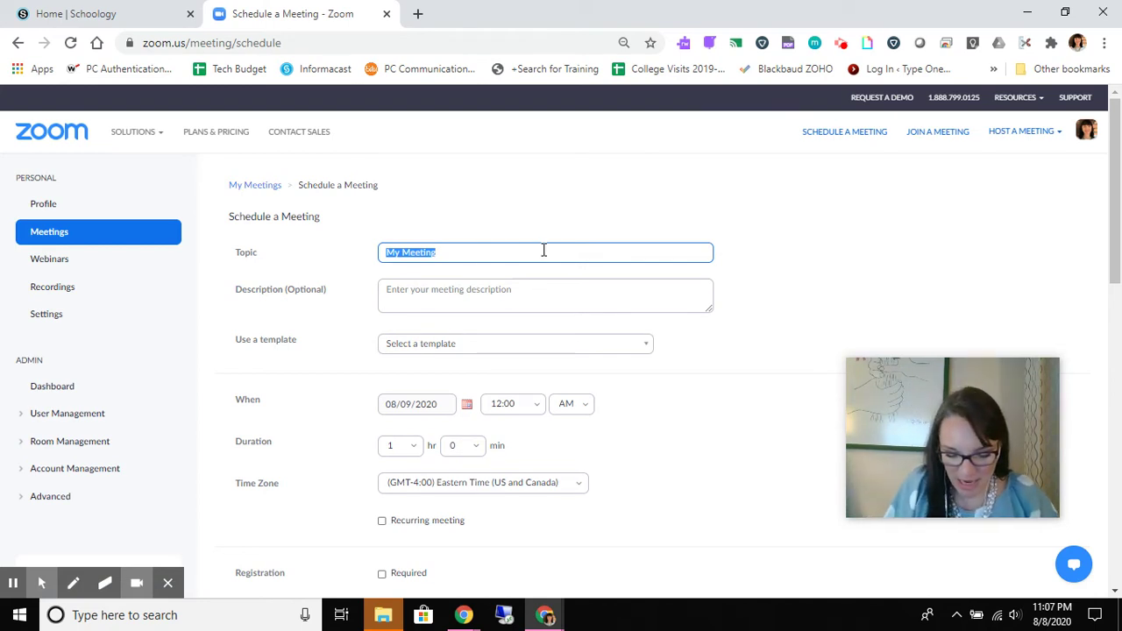
pyautogui.write('Class Meeting')
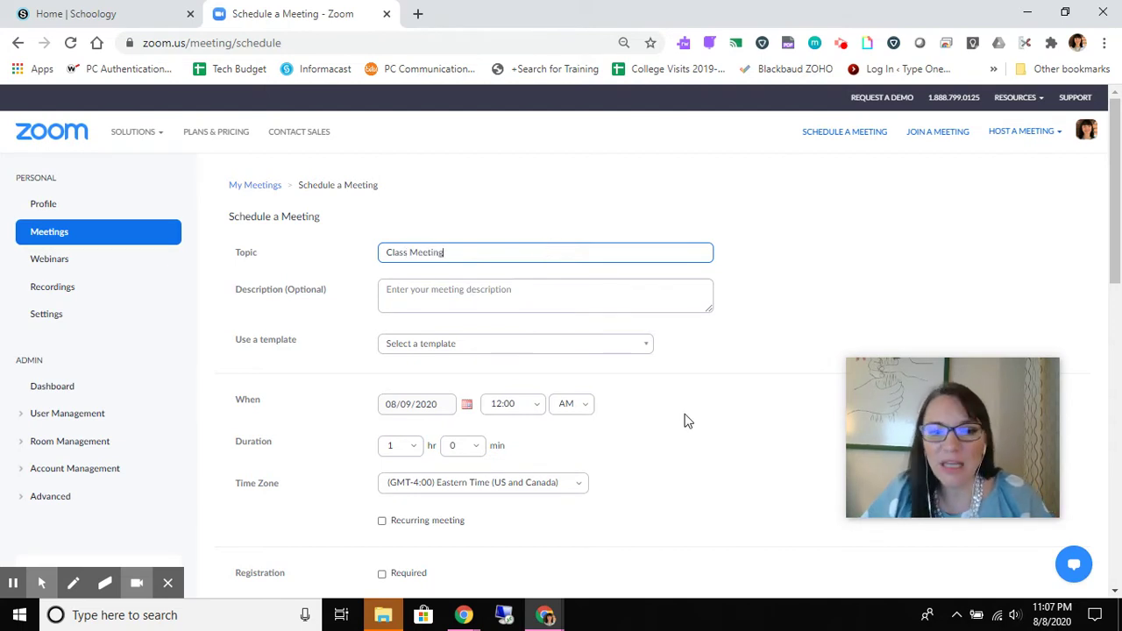
pyautogui.scroll(-2, 687, 420)
pyautogui.scroll(1, 687, 421)
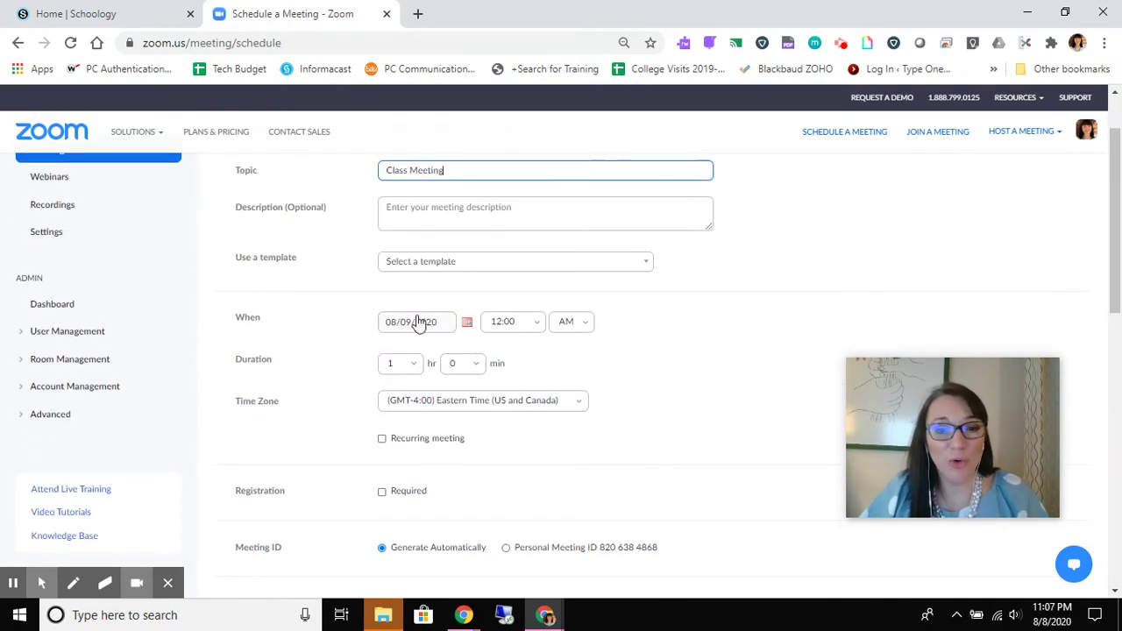
# - Set the start time to 1:00 PM and the duration hours to 0
pyautogui.click(537, 325)
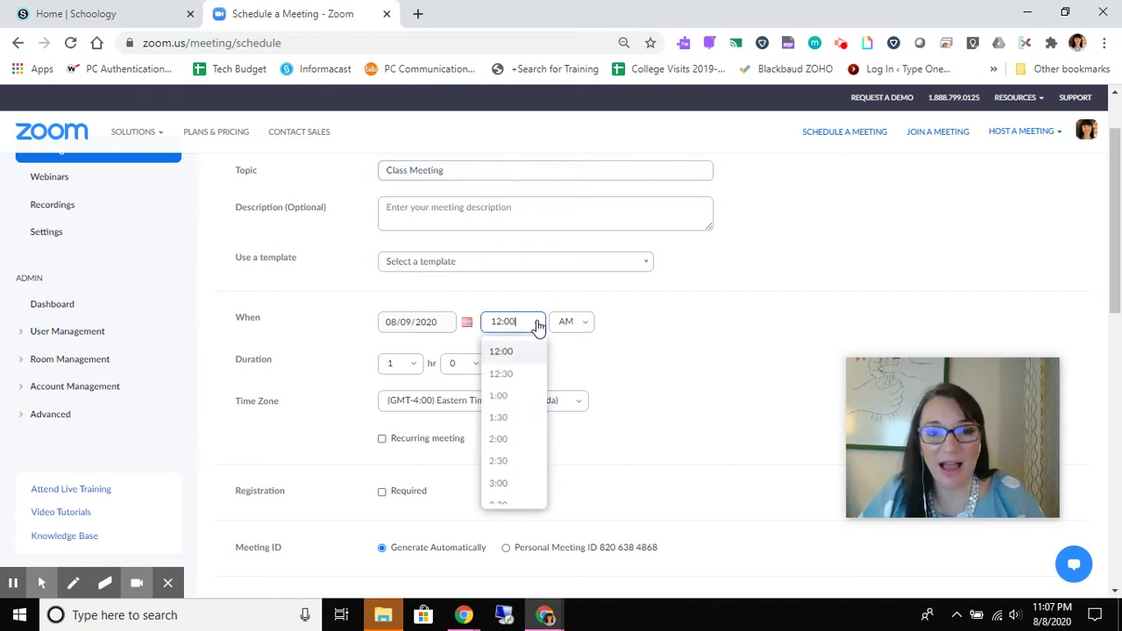
pyautogui.click(513, 403)
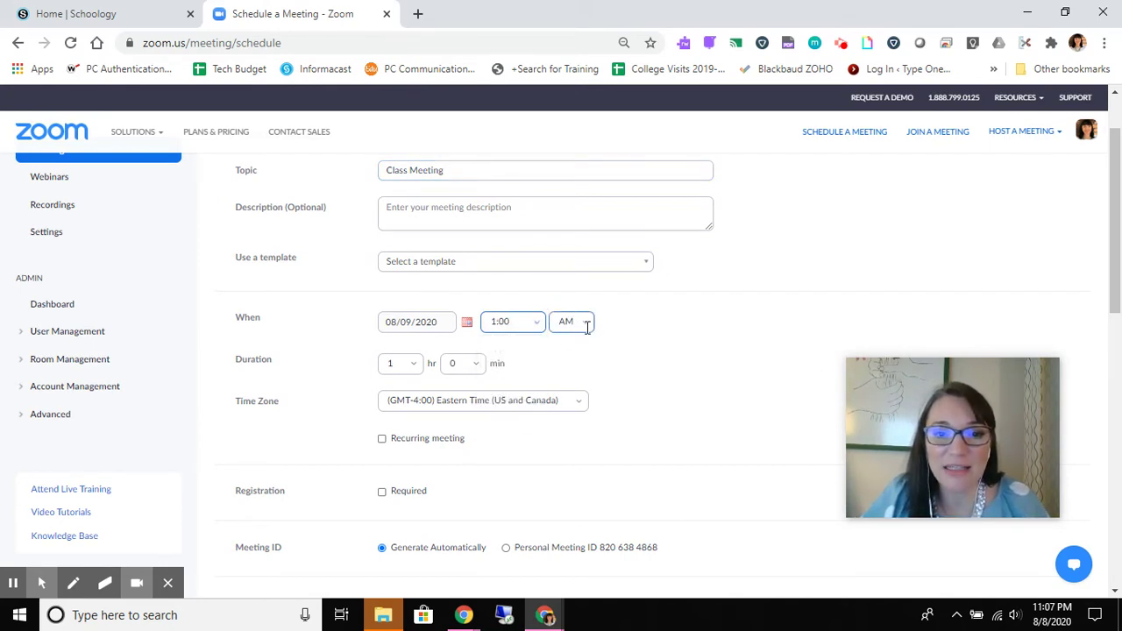
pyautogui.click(580, 322)
pyautogui.click(578, 379)
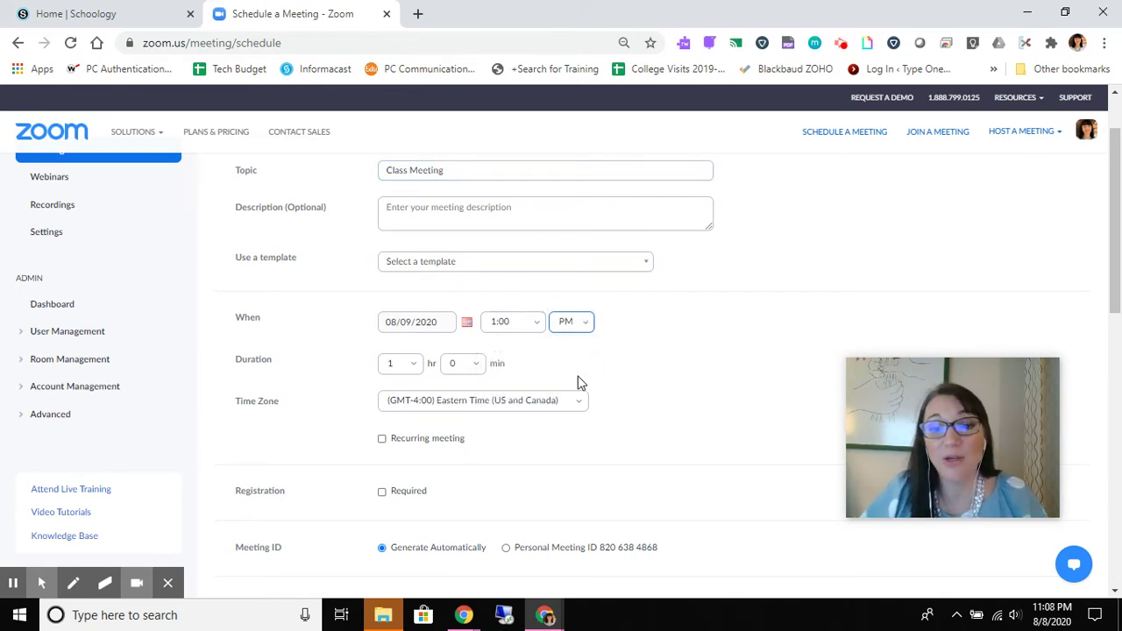
pyautogui.click(418, 367)
pyautogui.click(399, 394)
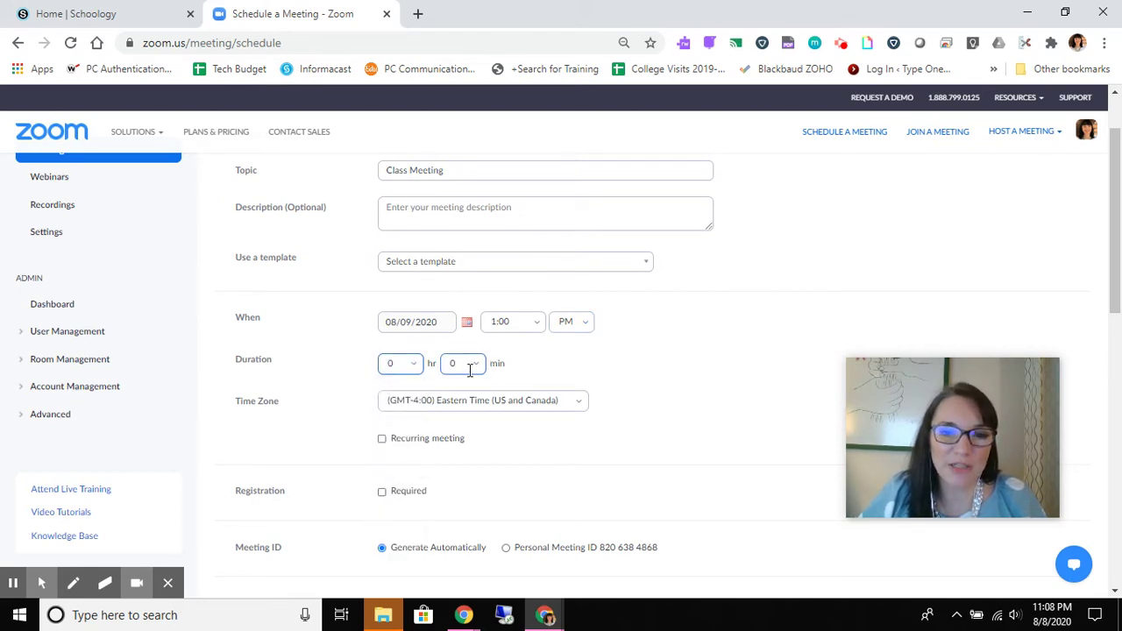
pyautogui.click(473, 368)
# - Pick 45 in the Duration minutes list
pyautogui.click(457, 462)
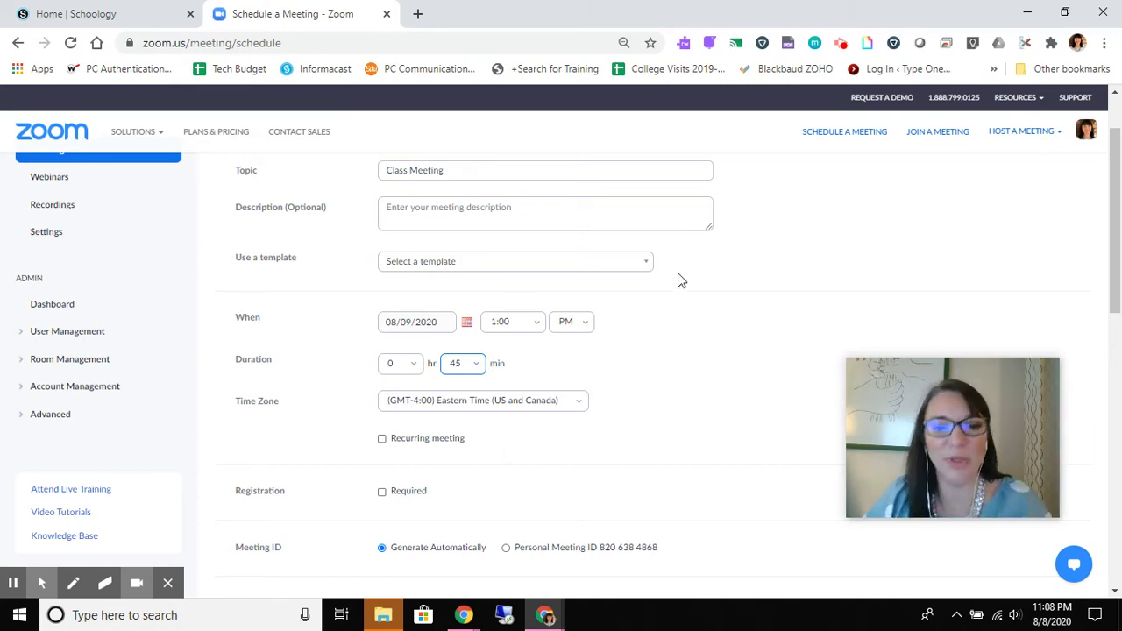
# - Turn on Recurring meeting, keeping Daily every 1 day until 08/15/2020 (7 occurrences)
pyautogui.scroll(-2, 675, 278)
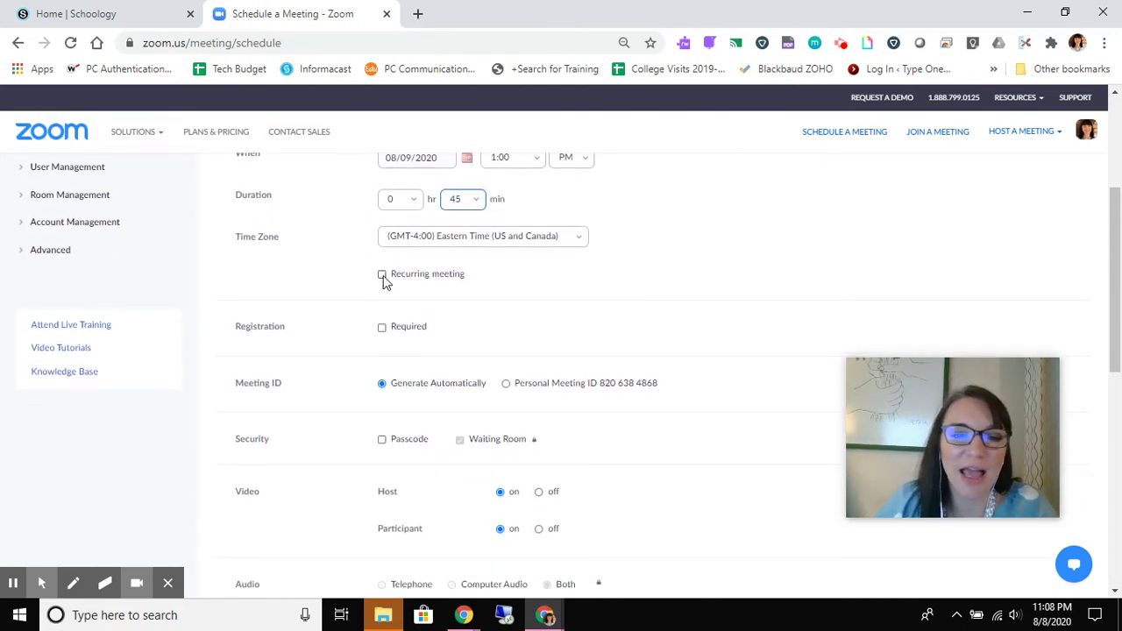
pyautogui.click(382, 275)
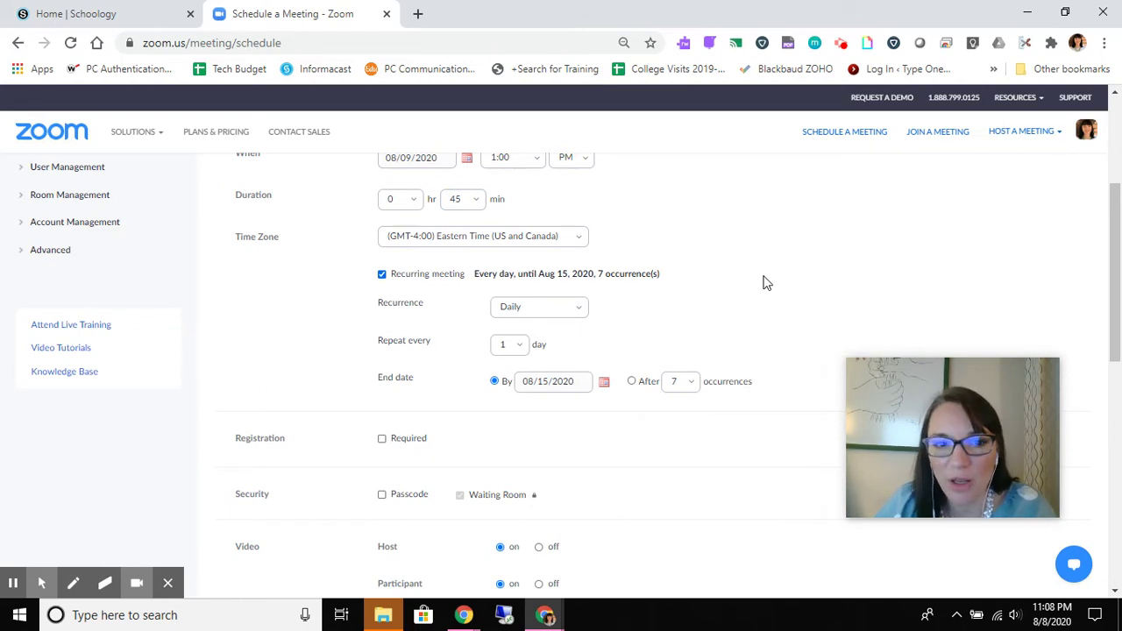
pyautogui.scroll(-1, 765, 282)
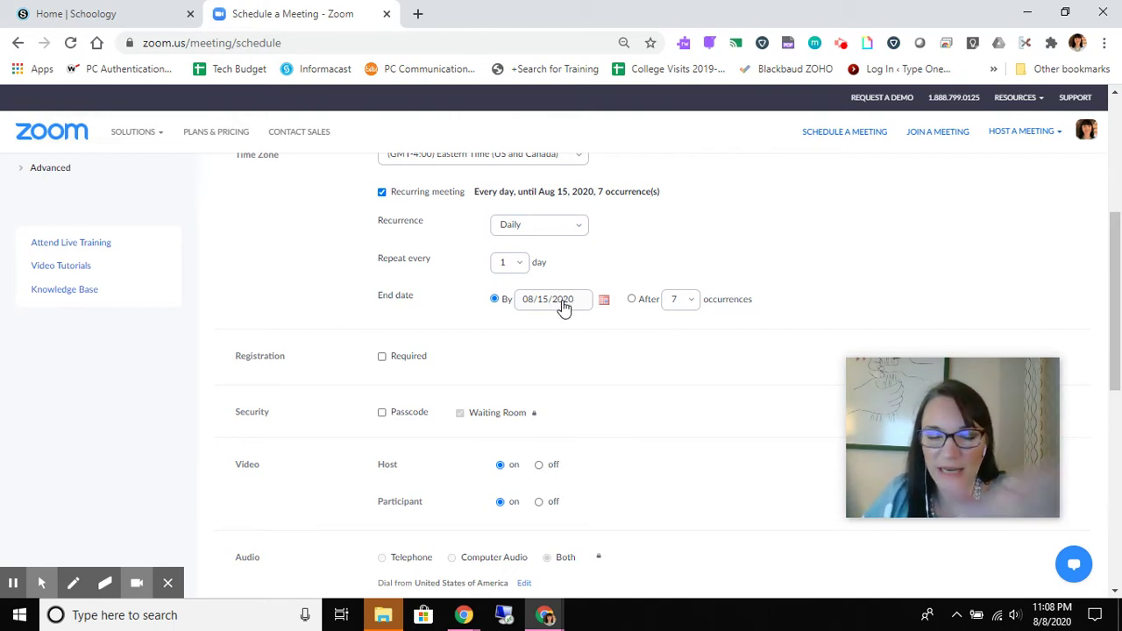
pyautogui.scroll(2, 560, 303)
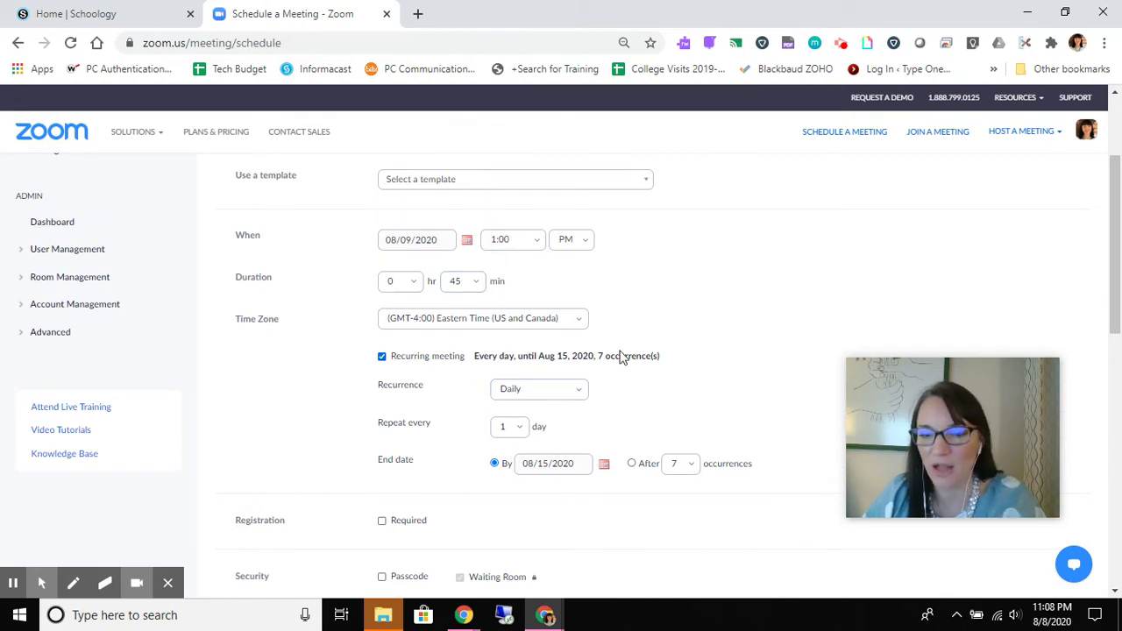
pyautogui.scroll(-2, 620, 356)
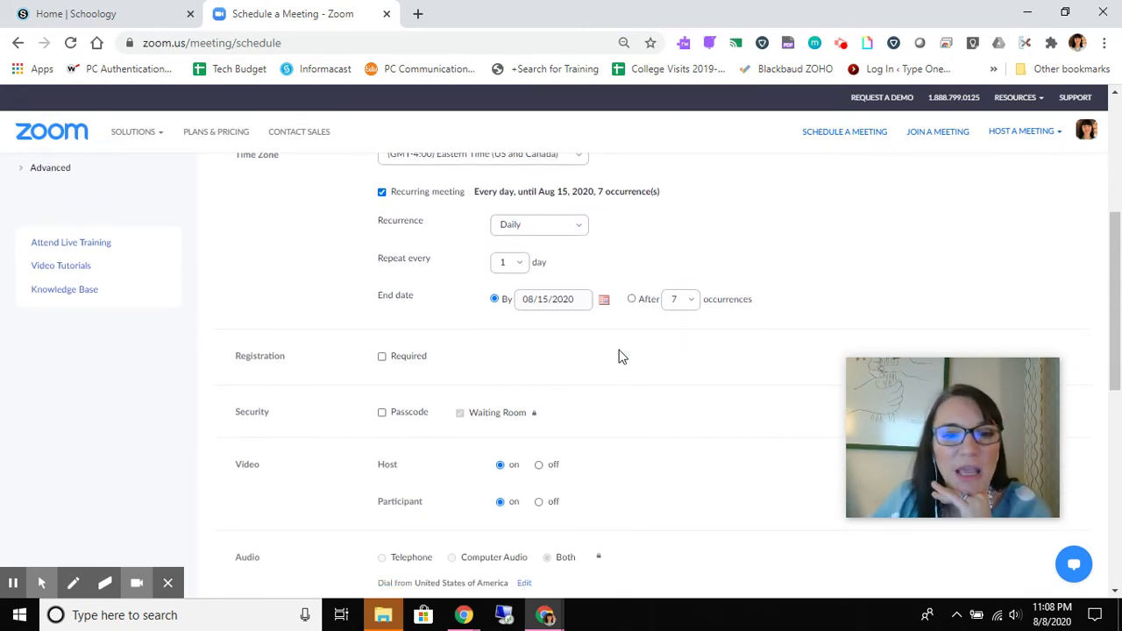
pyautogui.scroll(-1, 621, 356)
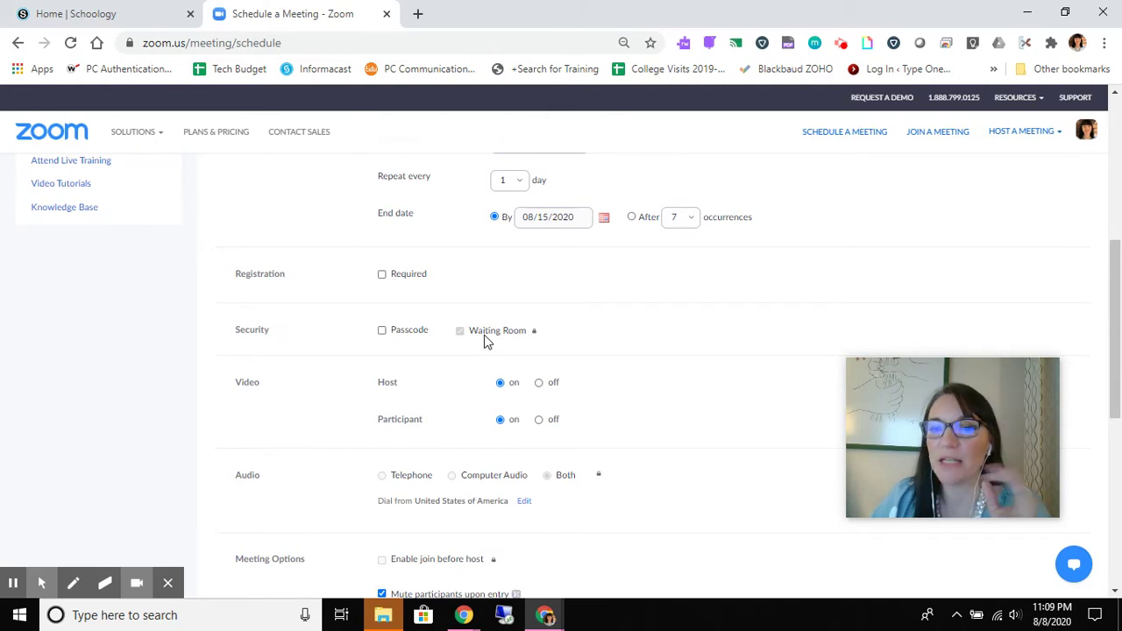
pyautogui.scroll(-1, 616, 393)
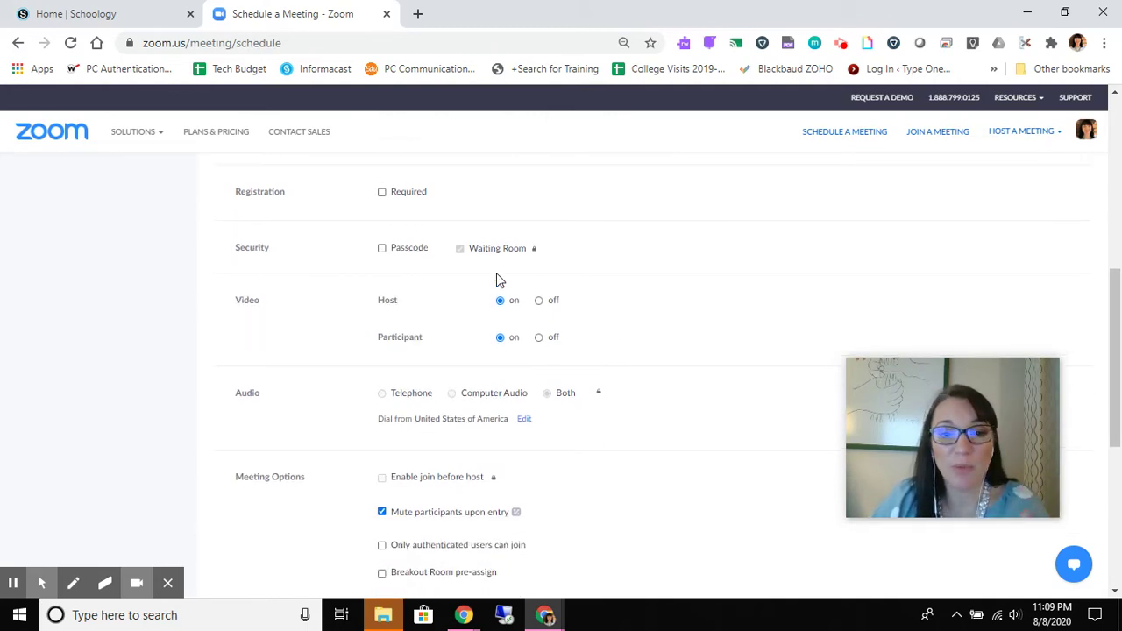
pyautogui.scroll(-2, 599, 446)
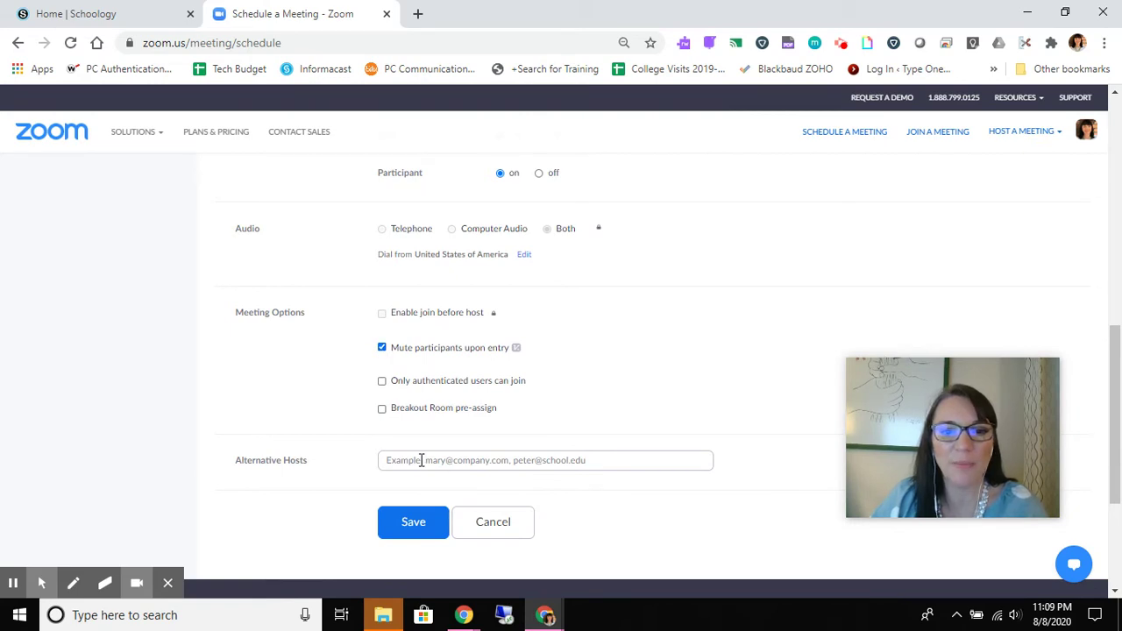
# - Leave breakout pre-assignment off and enter a colleague's school e-mail as alternative host
pyautogui.click(382, 409)
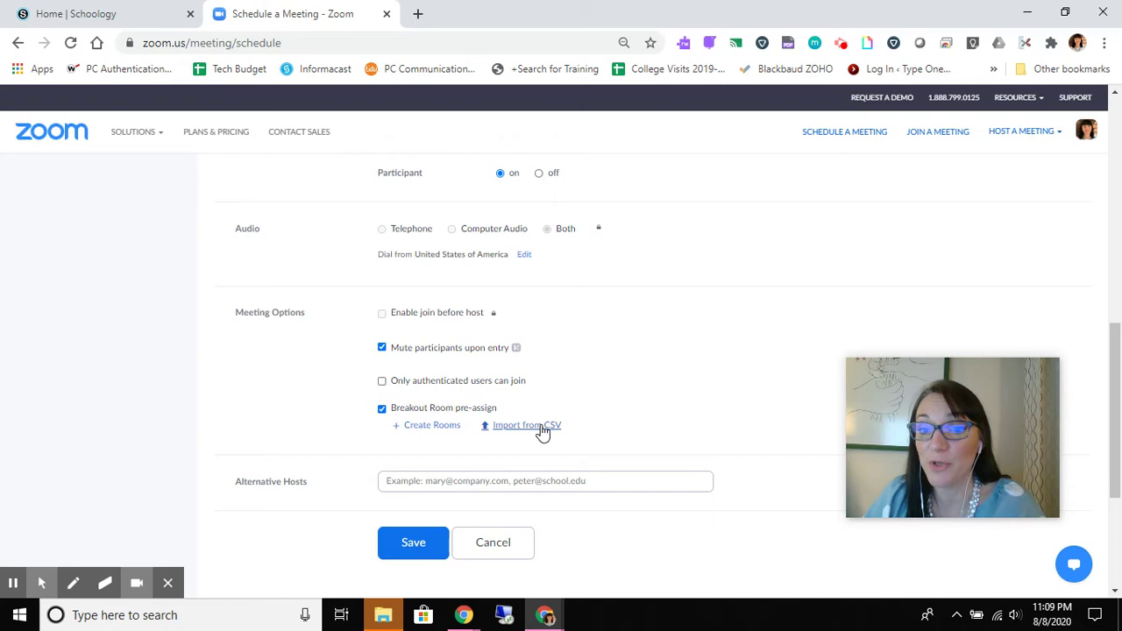
pyautogui.click(383, 408)
pyautogui.click(469, 458)
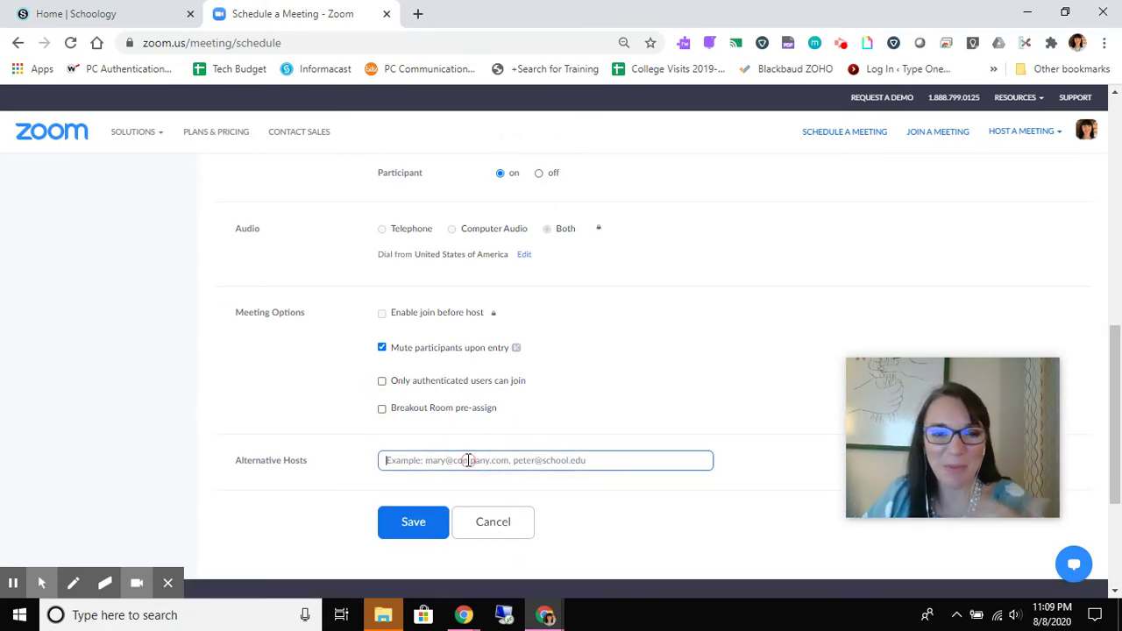
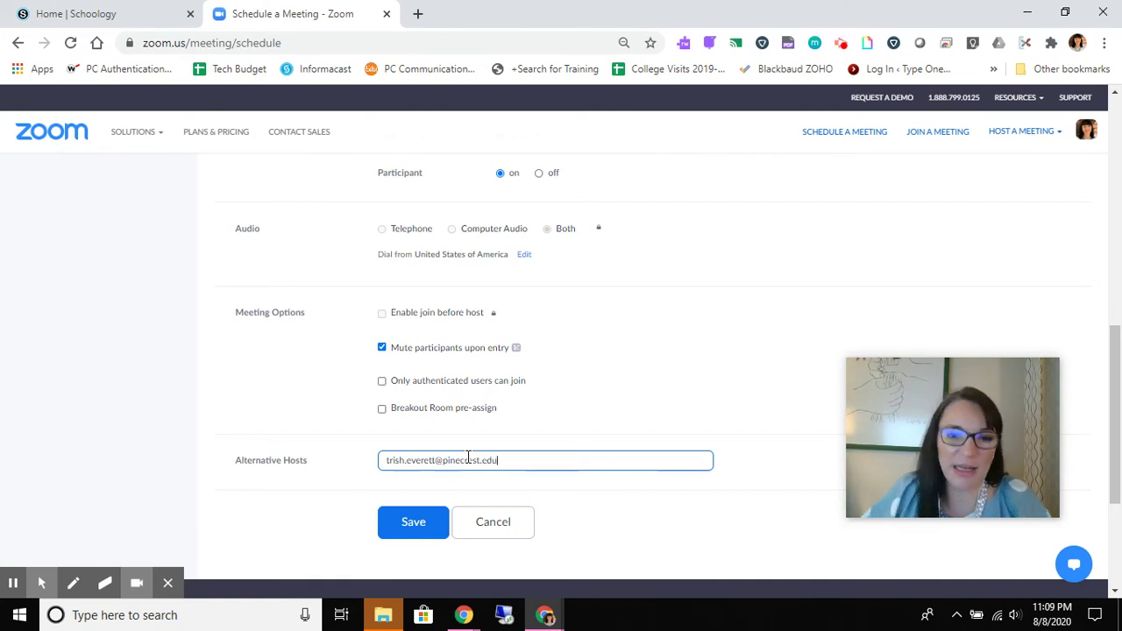
# - Save the scheduled Class Meeting
pyautogui.click(416, 535)
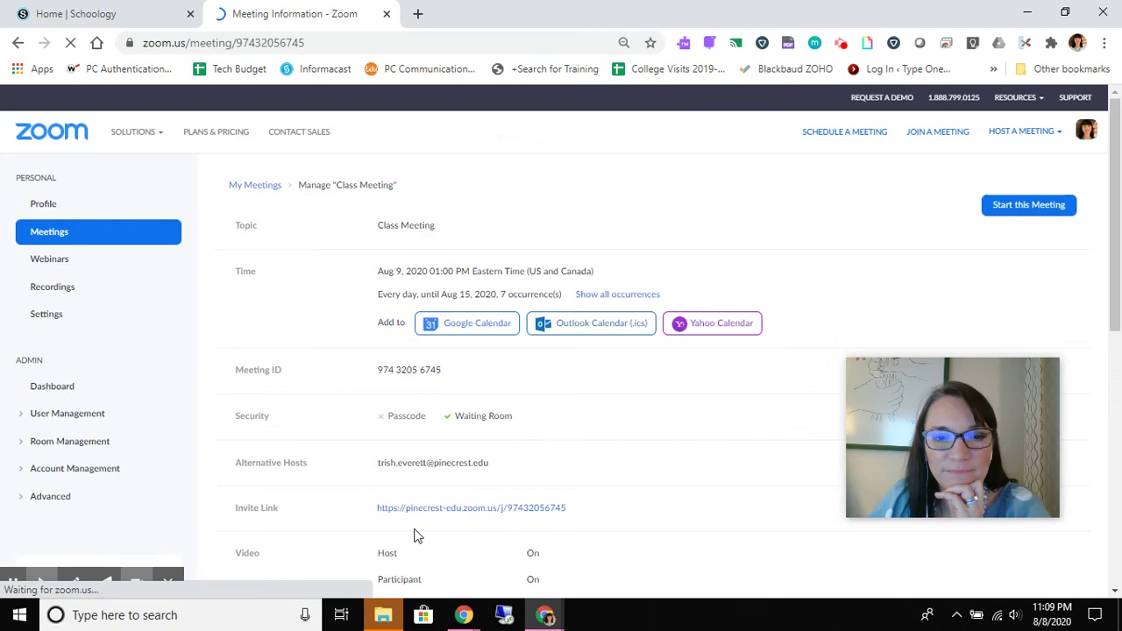
pyautogui.scroll(-4, 710, 350)
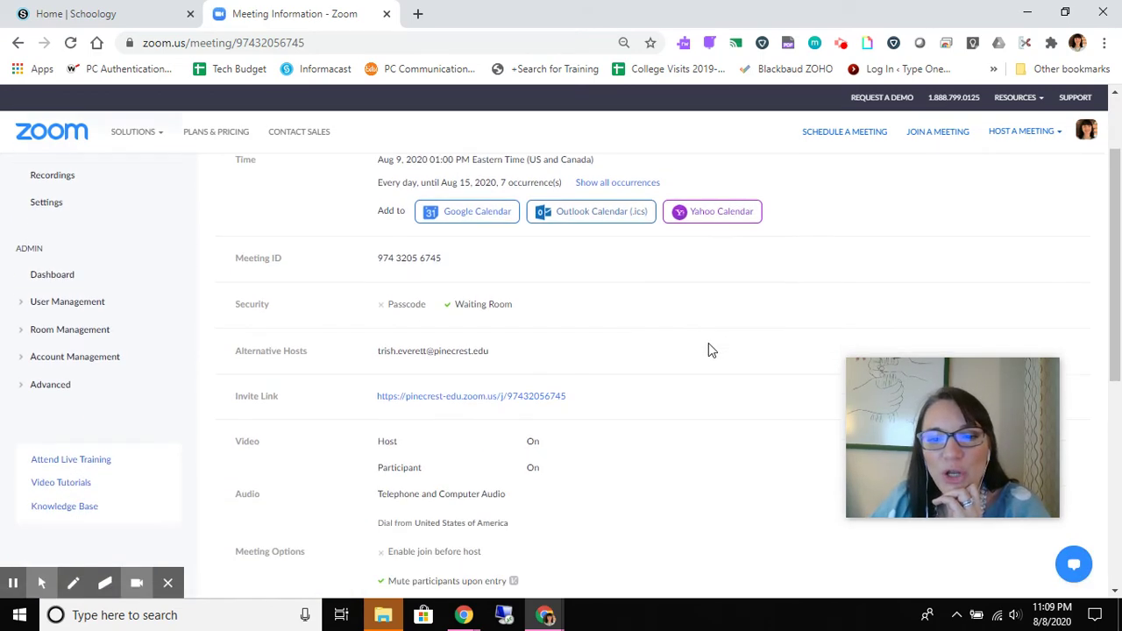
pyautogui.scroll(-3, 710, 347)
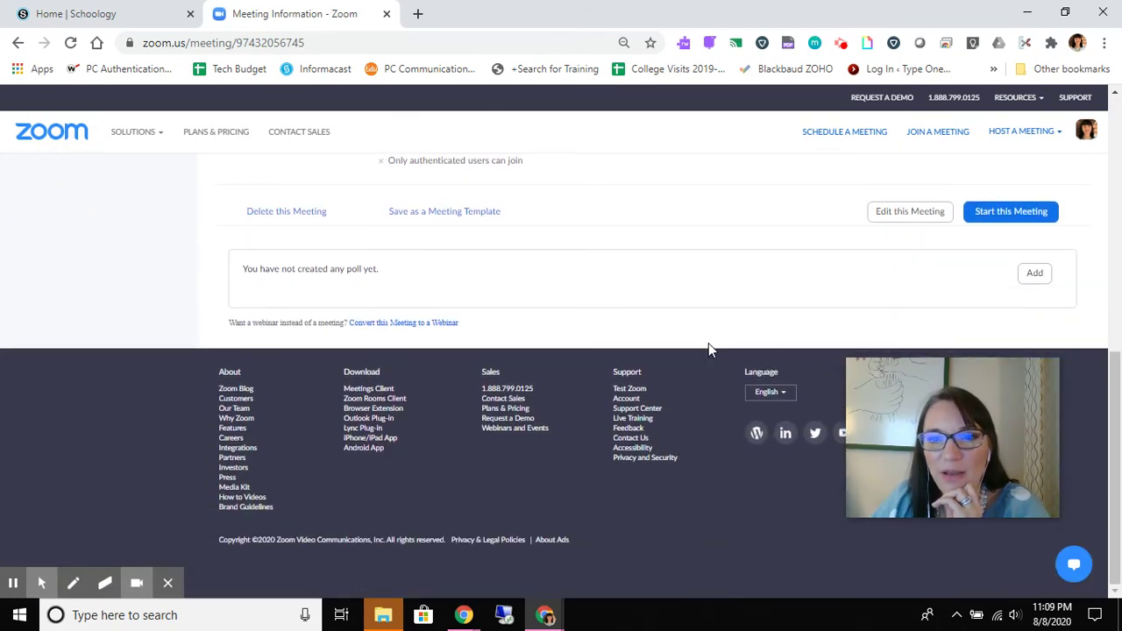
# - Save it as a meeting template named 'Period 7' that keeps the recurrence
pyautogui.click(471, 213)
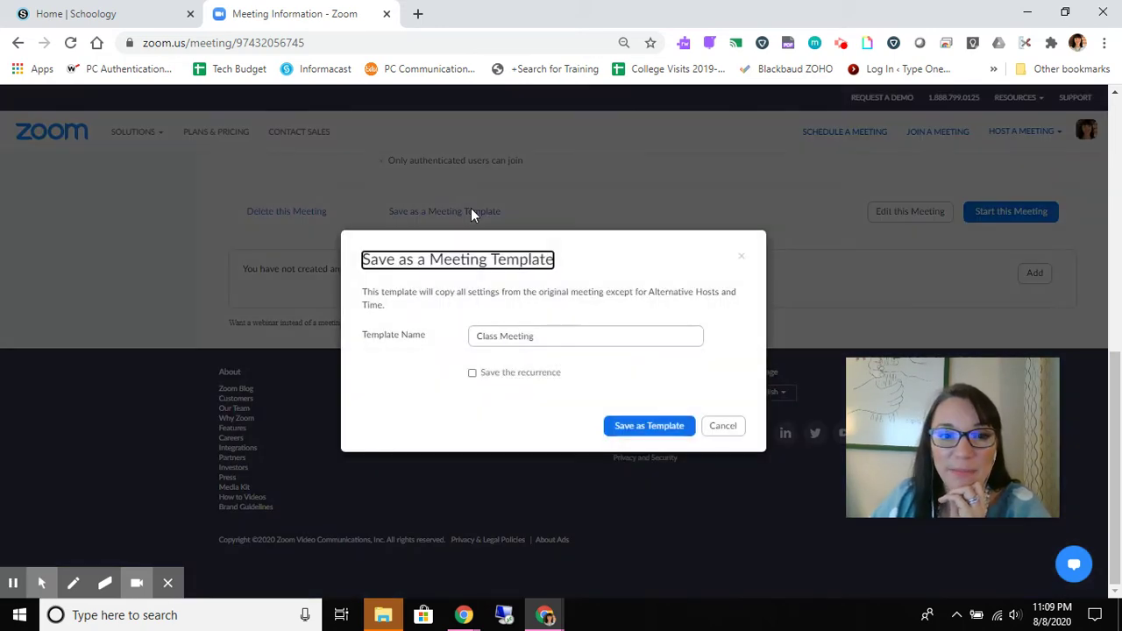
pyautogui.moveTo(552, 338); pyautogui.dragTo(464, 335)
pyautogui.write('Period 7')
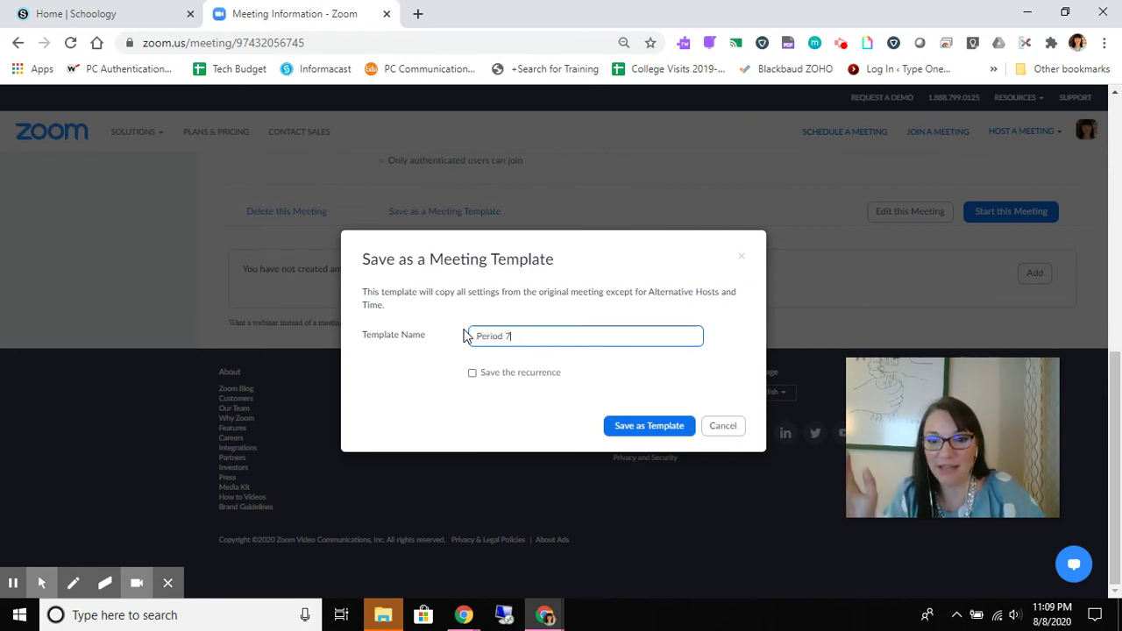
pyautogui.click(472, 373)
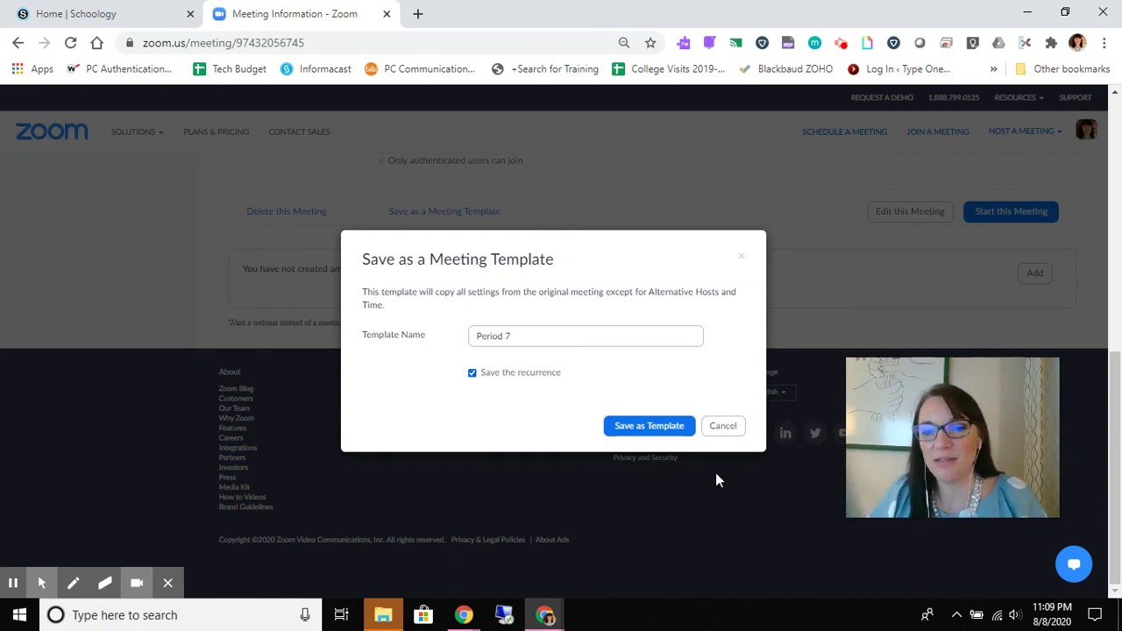
# - Confirm the Period 7 template and view it listed beside Virtual Office Hours
pyautogui.click(663, 427)
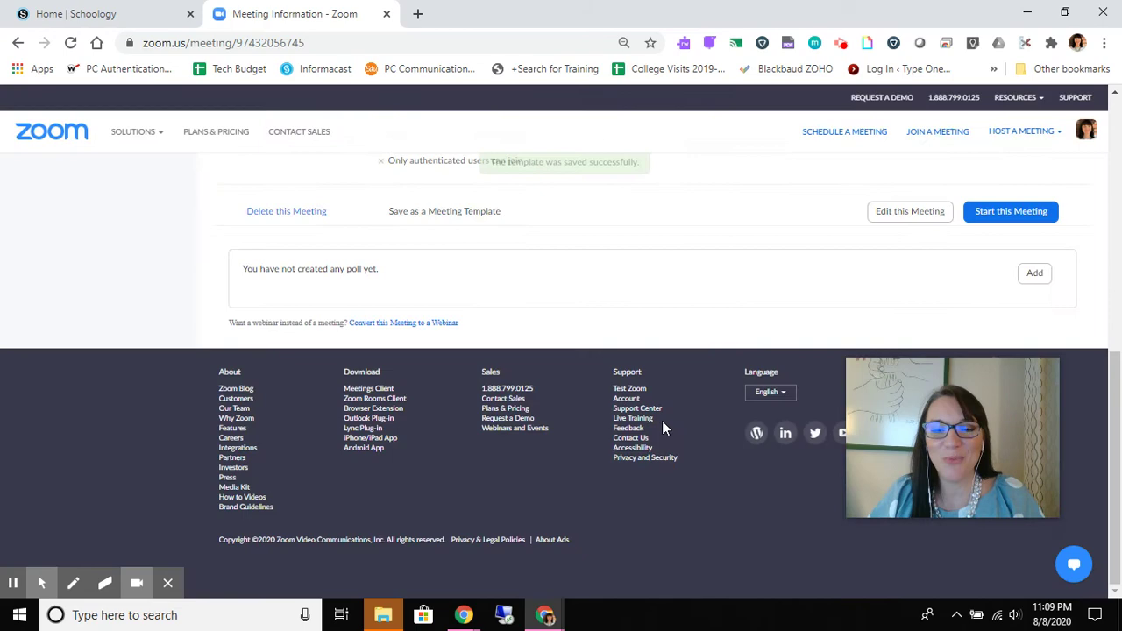
pyautogui.scroll(15, 658, 443)
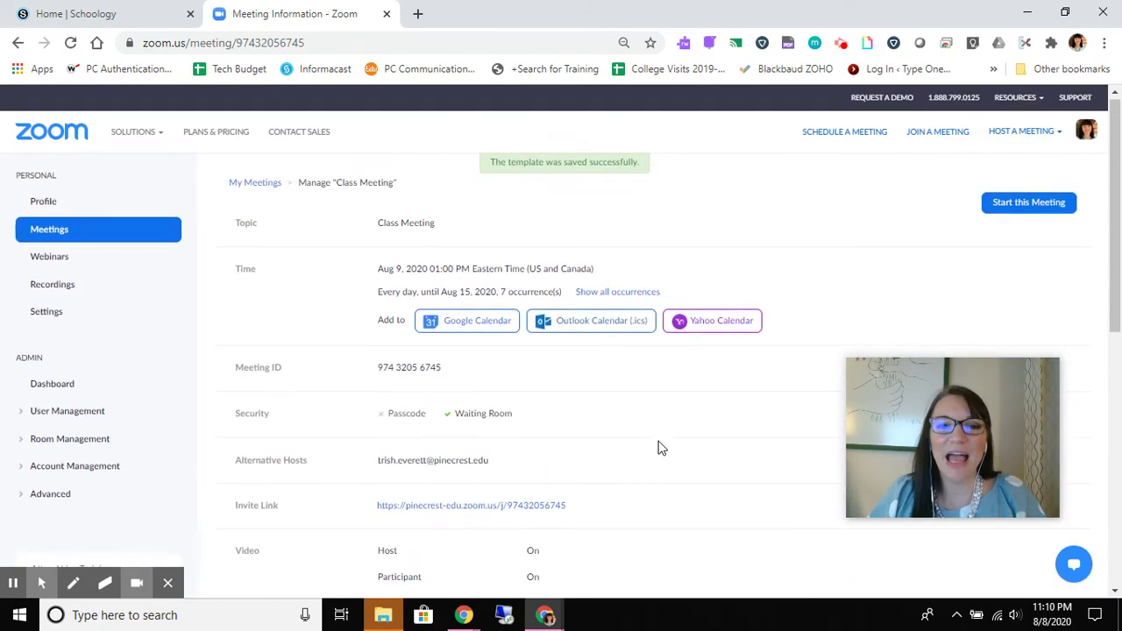
pyautogui.click(123, 230)
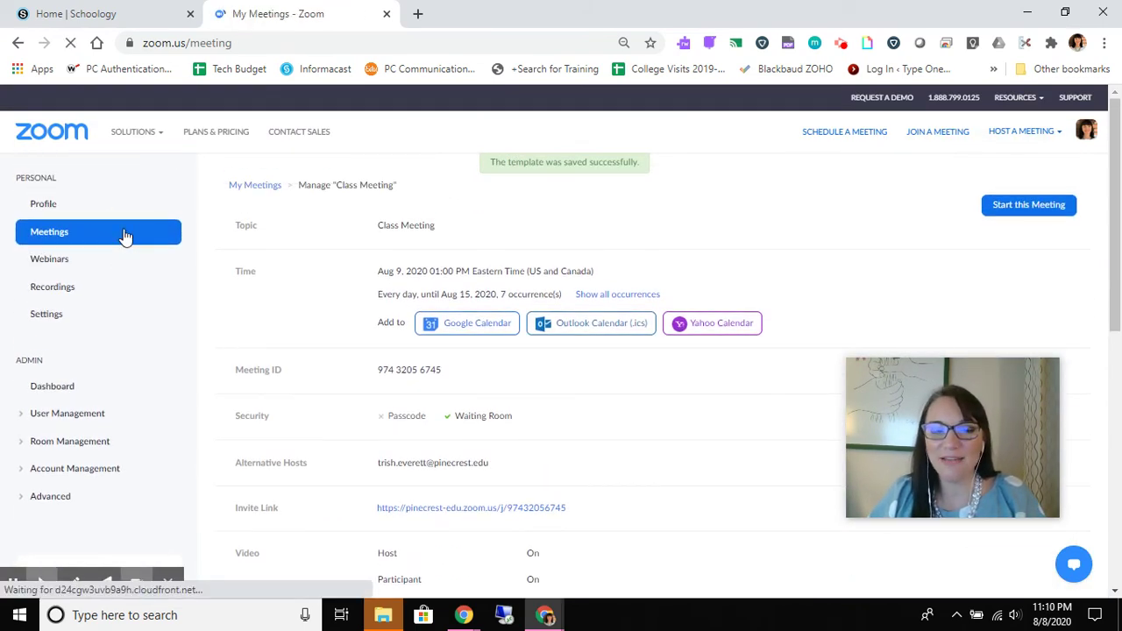
pyautogui.click(703, 185)
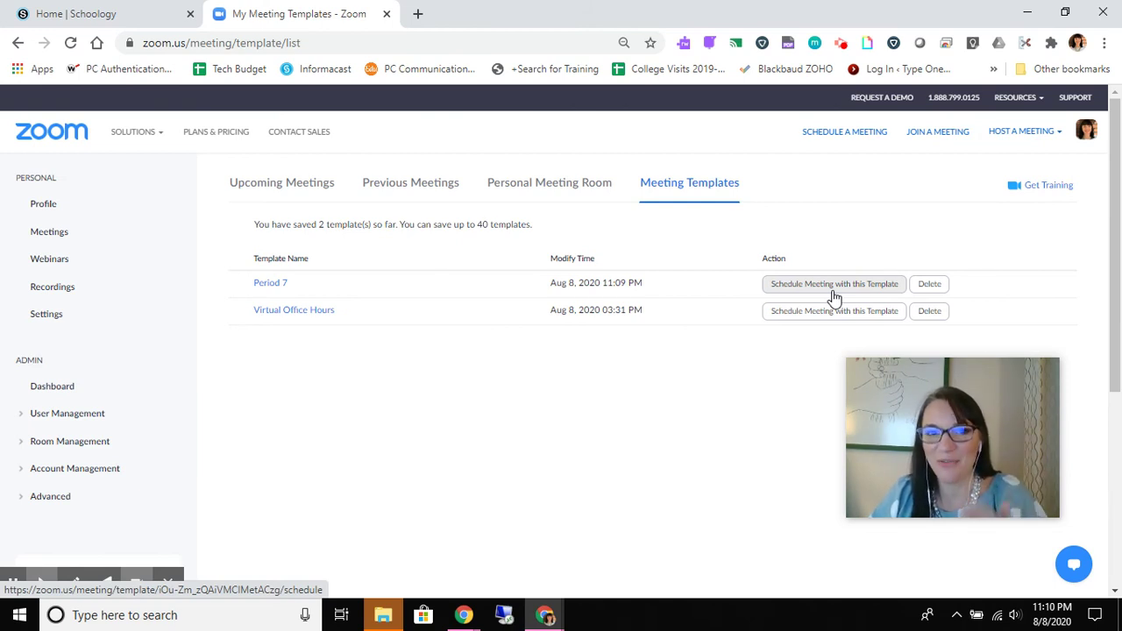
# - Review Upcoming Meetings showing daily 1:00 PM Class Meeting occurrences through Aug 15
pyautogui.click(318, 190)
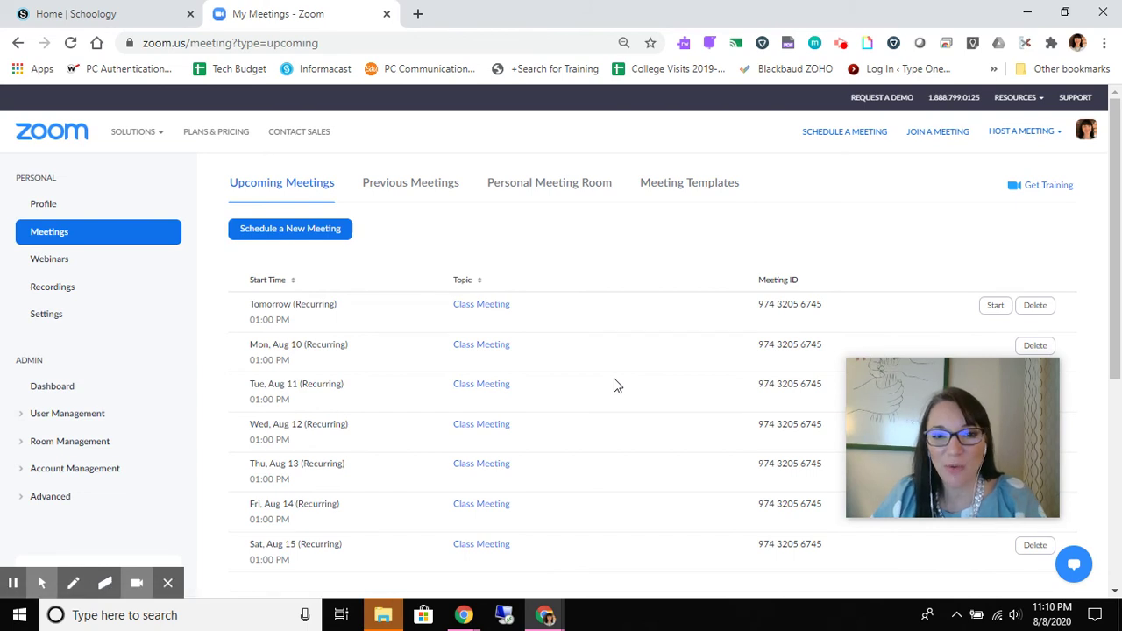
pyautogui.scroll(-1, 614, 378)
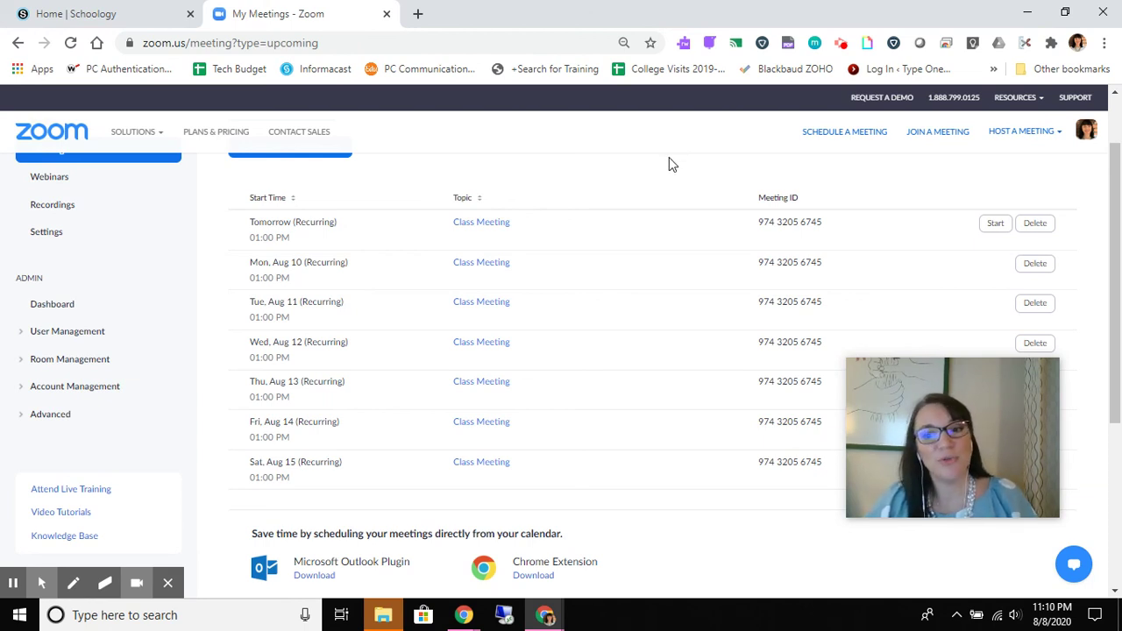
pyautogui.click(840, 44)
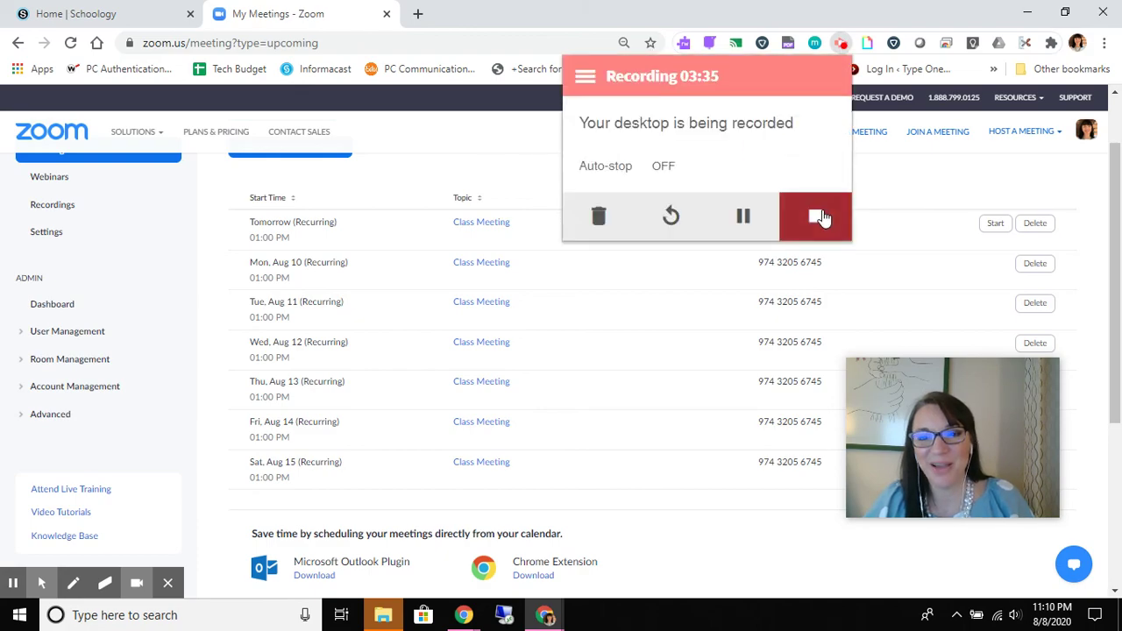